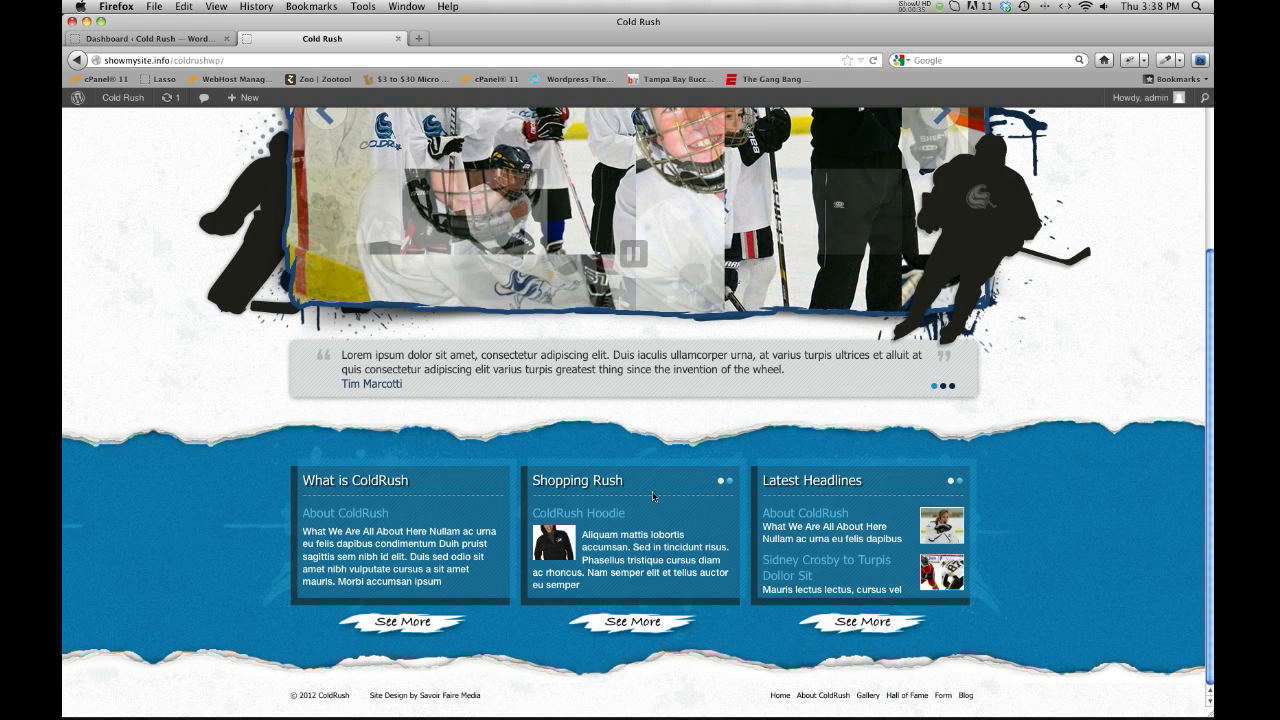
Step: Open the site's widget management page in the WordPress admin and expand the Homepage boxes area
{"action": "left_click", "coordinate": [140, 39]}
{"action": "left_click", "coordinate": [275, 446]}
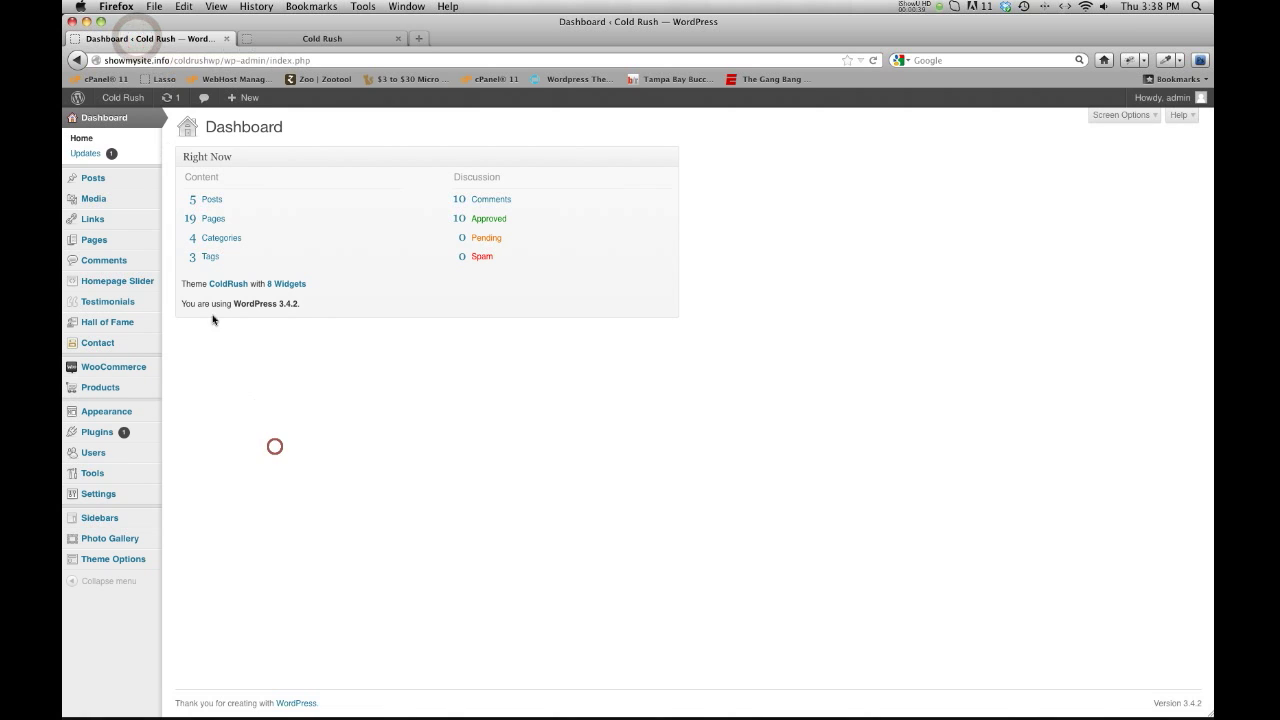
{"action": "mouse_move", "coordinate": [108, 413]}
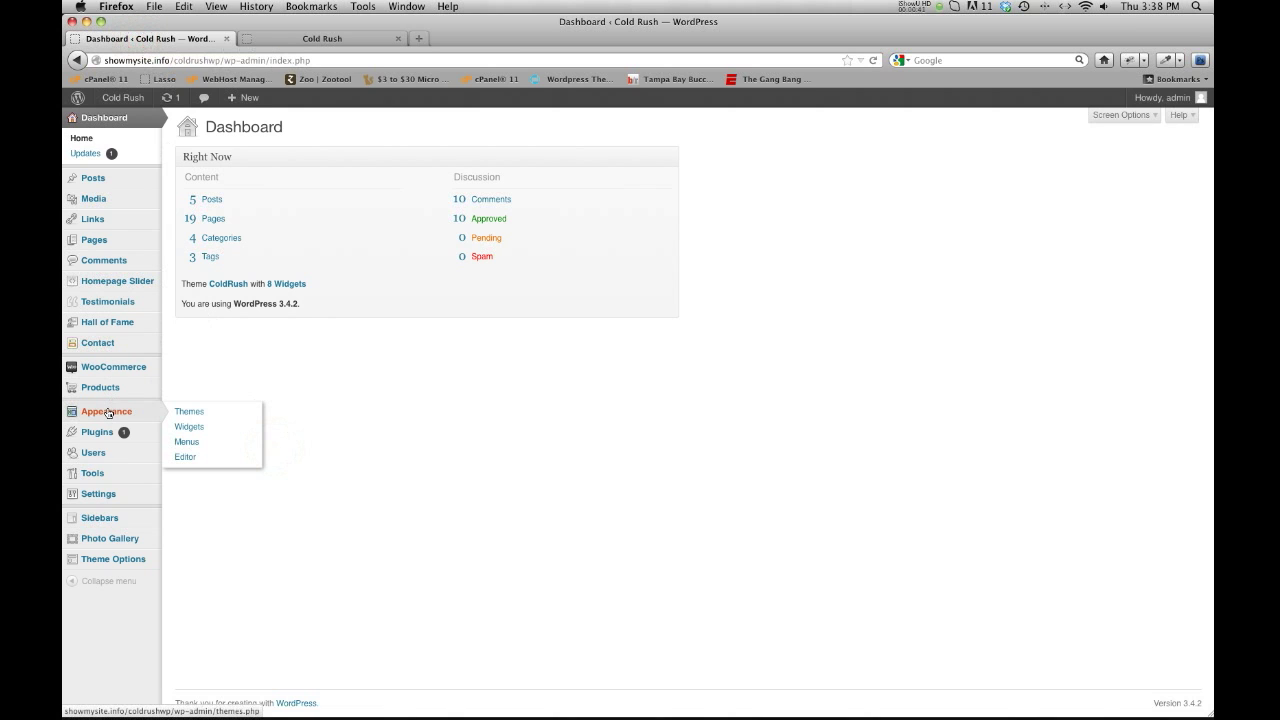
{"action": "left_click", "coordinate": [185, 427]}
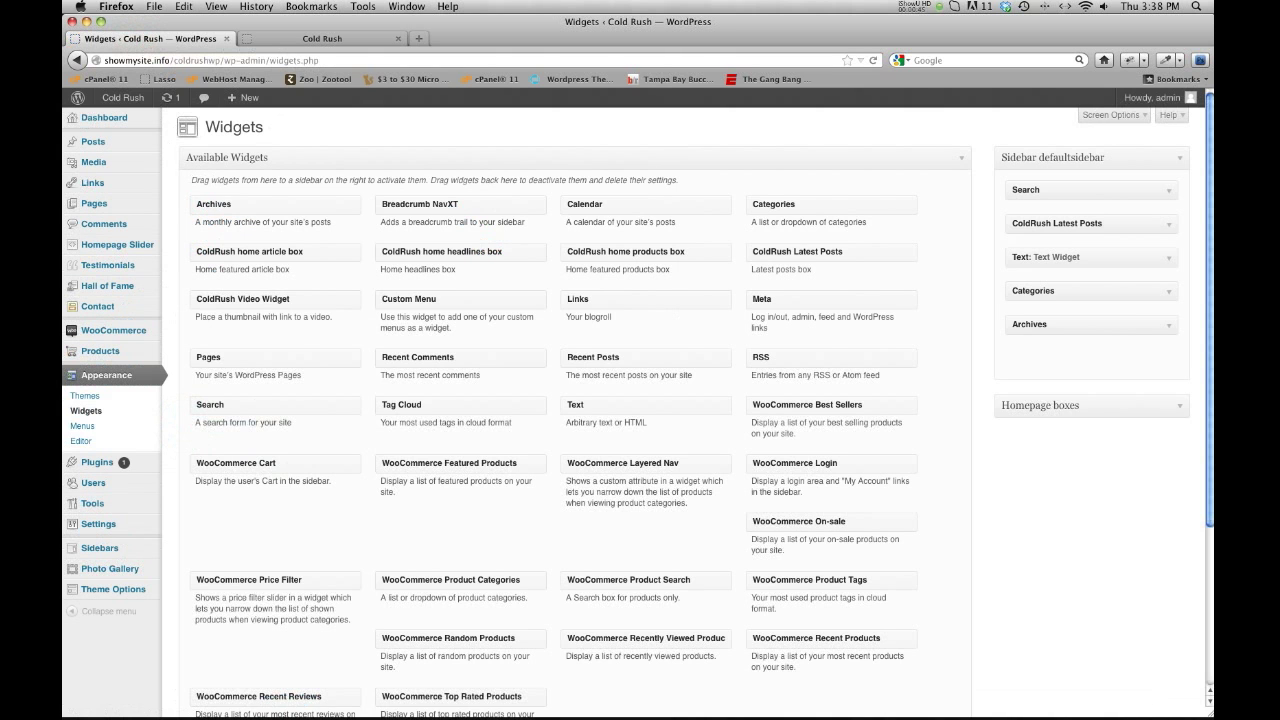
{"action": "left_click", "coordinate": [1080, 545]}
{"action": "left_click", "coordinate": [1178, 410]}
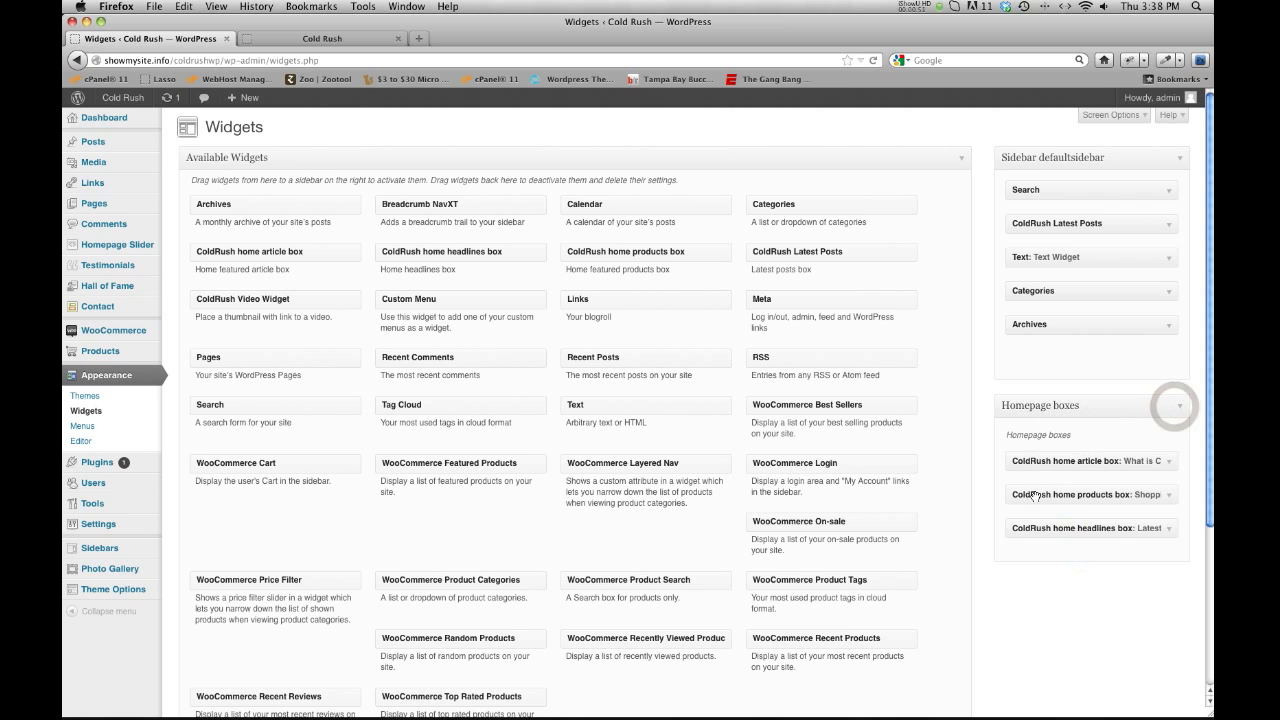
Step: Compare the three boxes on the live homepage with the widgets in the Homepage boxes area
{"action": "left_click", "coordinate": [302, 40]}
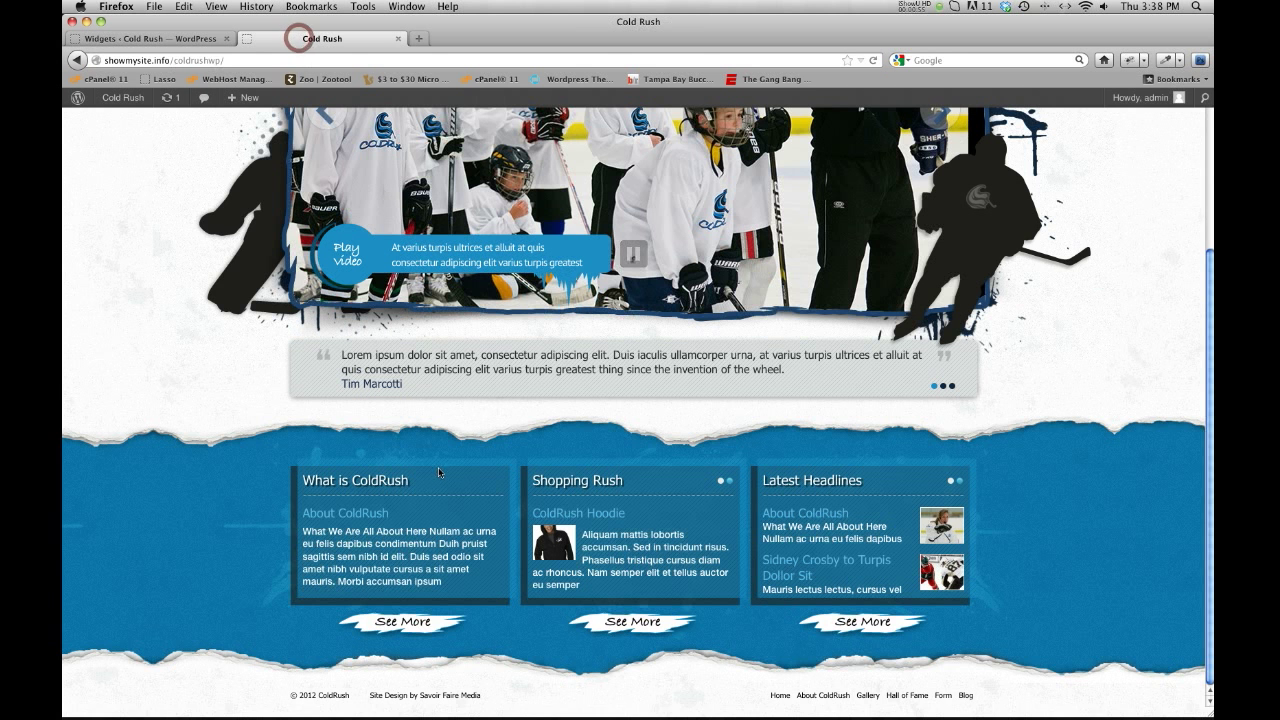
{"action": "left_click", "coordinate": [175, 40]}
{"action": "scroll", "coordinate": [1088, 465], "scroll_direction": "down", "scroll_amount": 1}
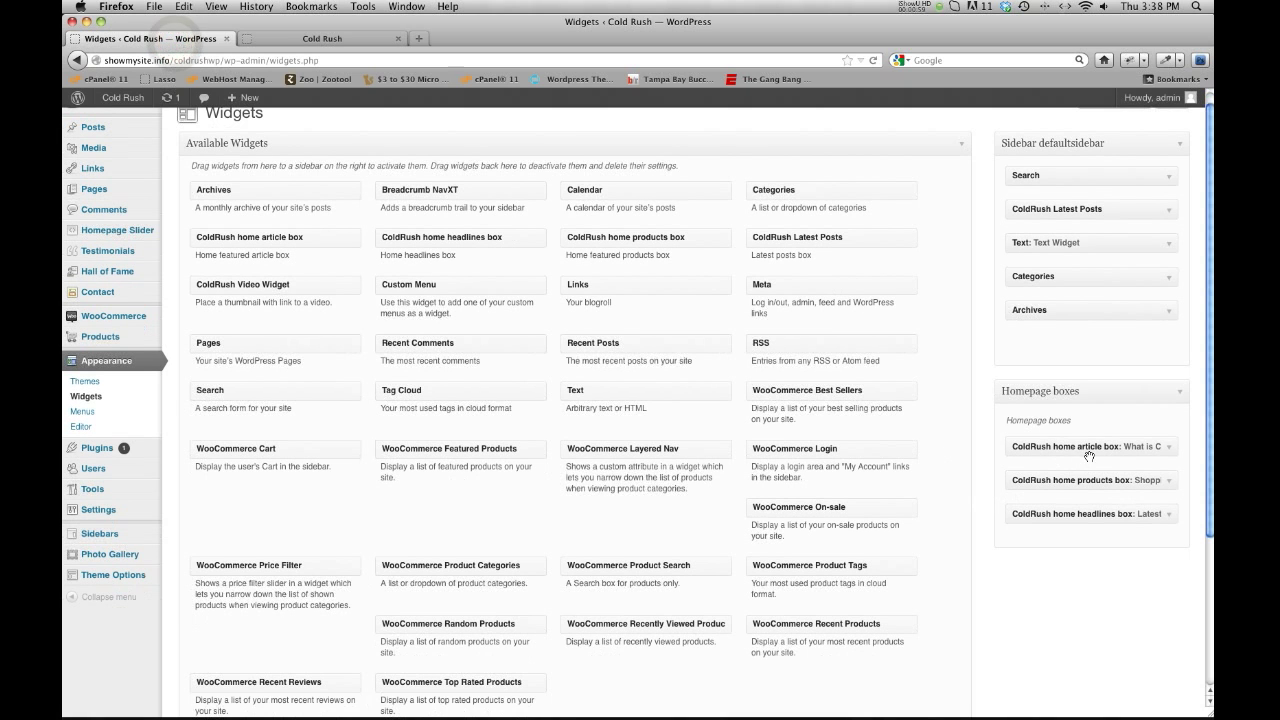
Step: Review the home article box's title and selectable pages, compare it with the live homepage, and close its settings unchanged
{"action": "left_click", "coordinate": [1166, 447]}
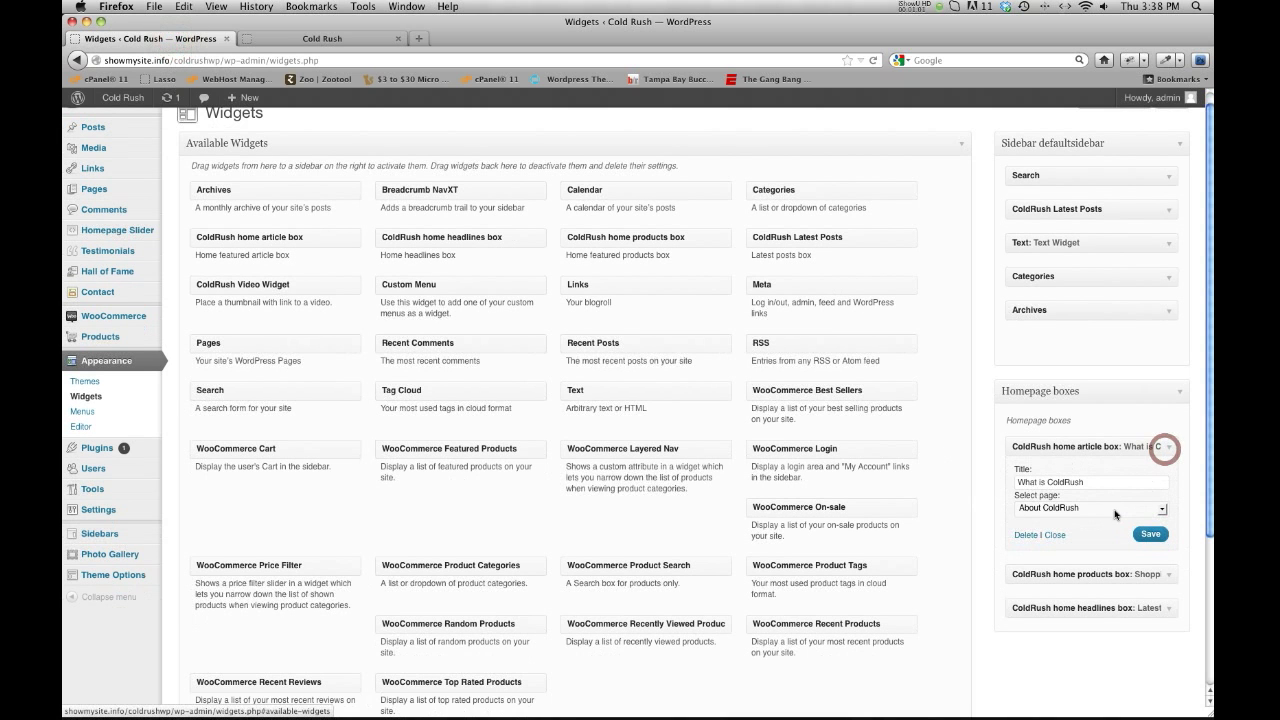
{"action": "triple_click", "coordinate": [1084, 484]}
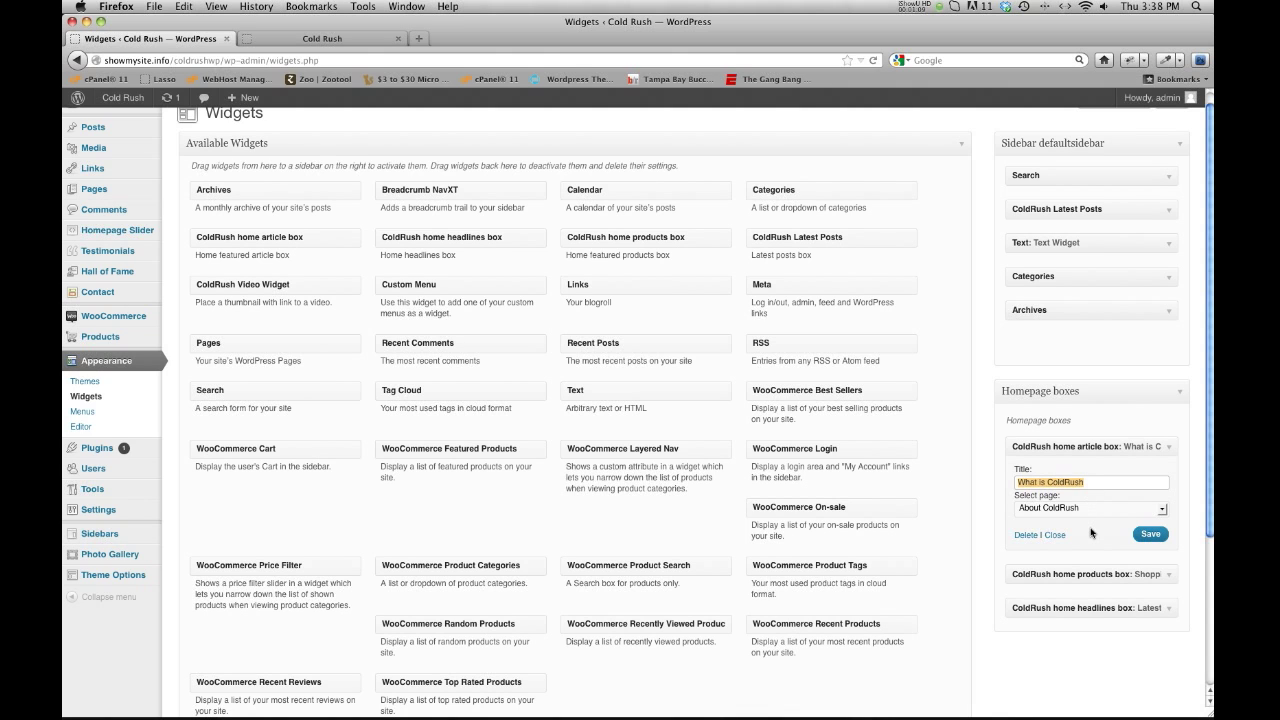
{"action": "left_click", "coordinate": [1161, 511]}
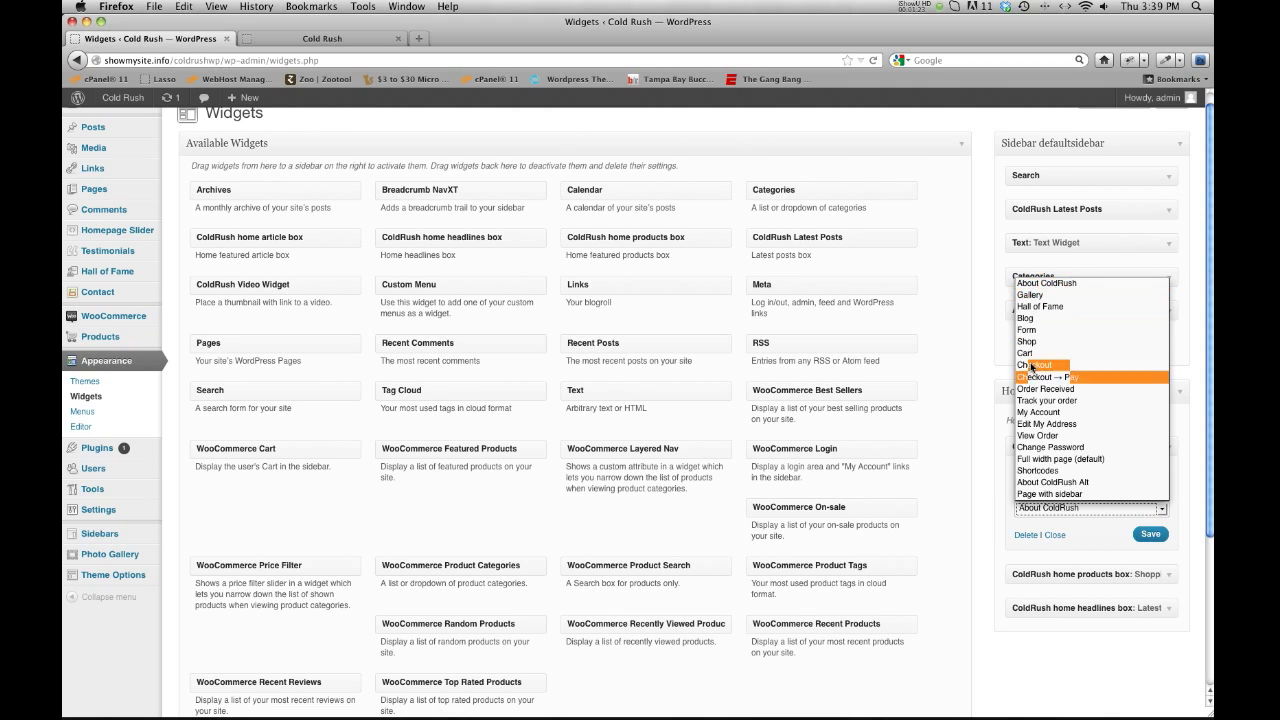
{"action": "left_click", "coordinate": [1075, 532]}
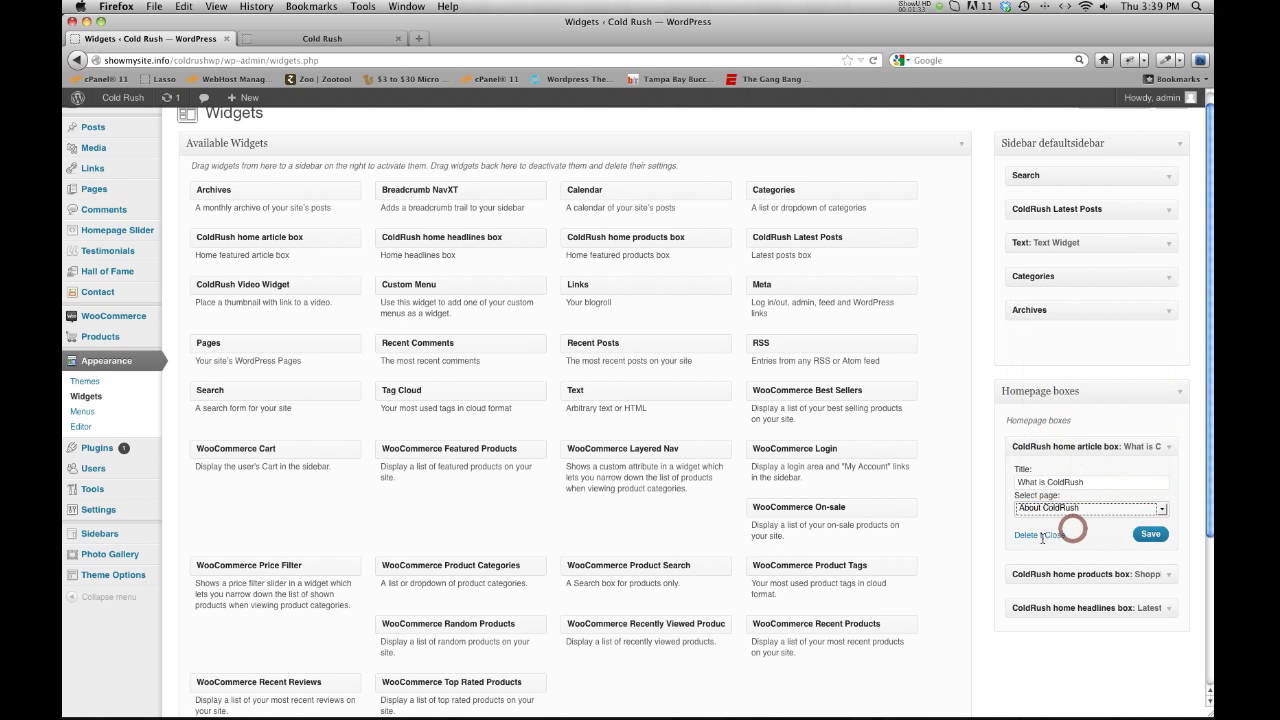
{"action": "left_click", "coordinate": [322, 38]}
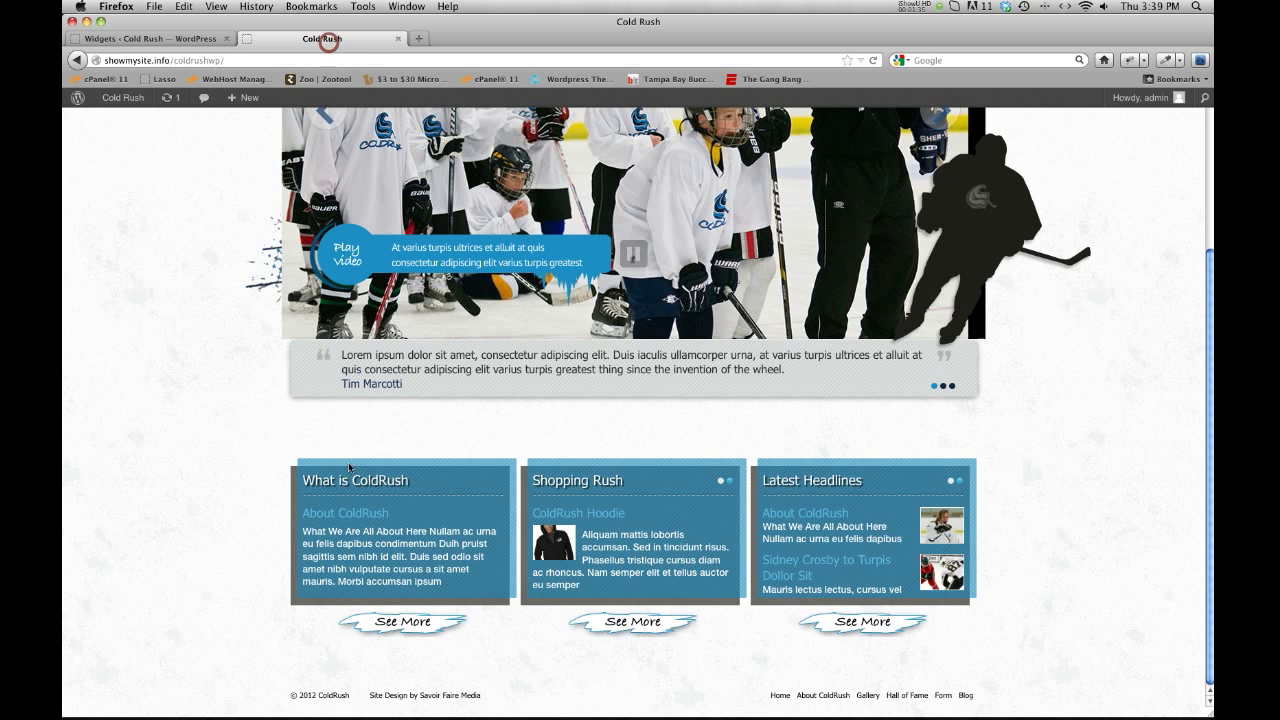
{"action": "left_click", "coordinate": [170, 39]}
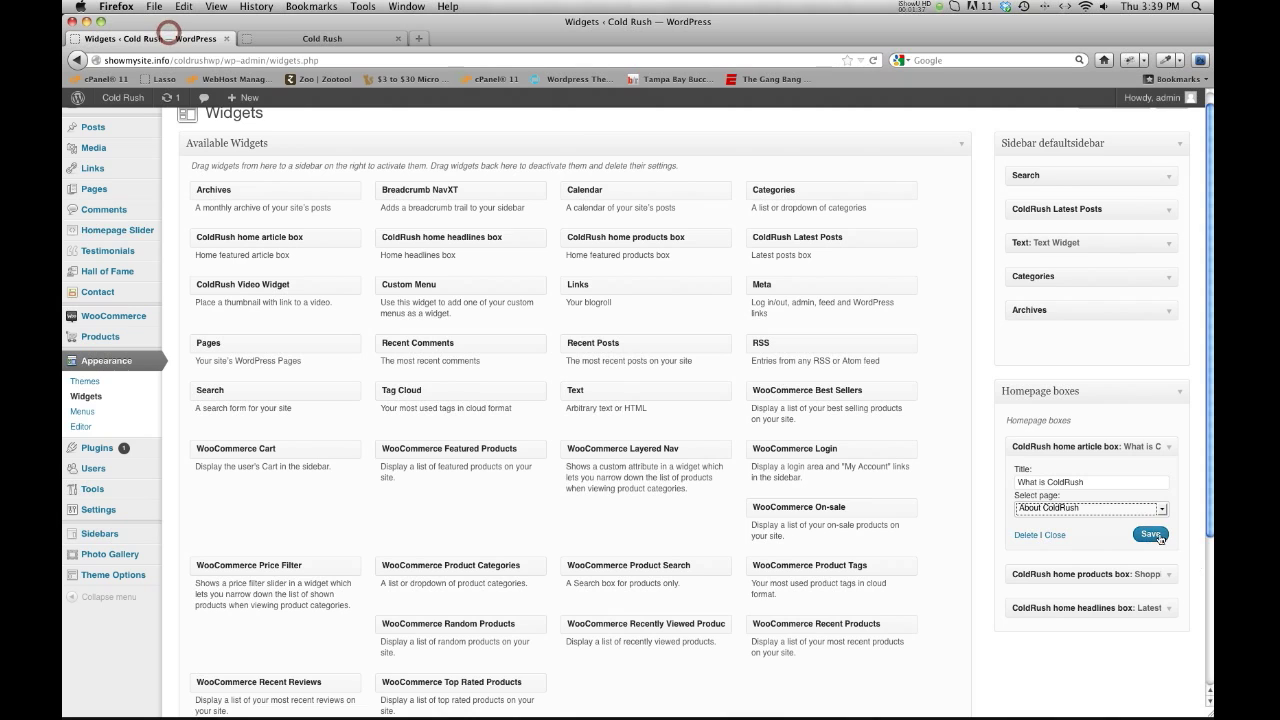
{"action": "left_click", "coordinate": [1053, 536]}
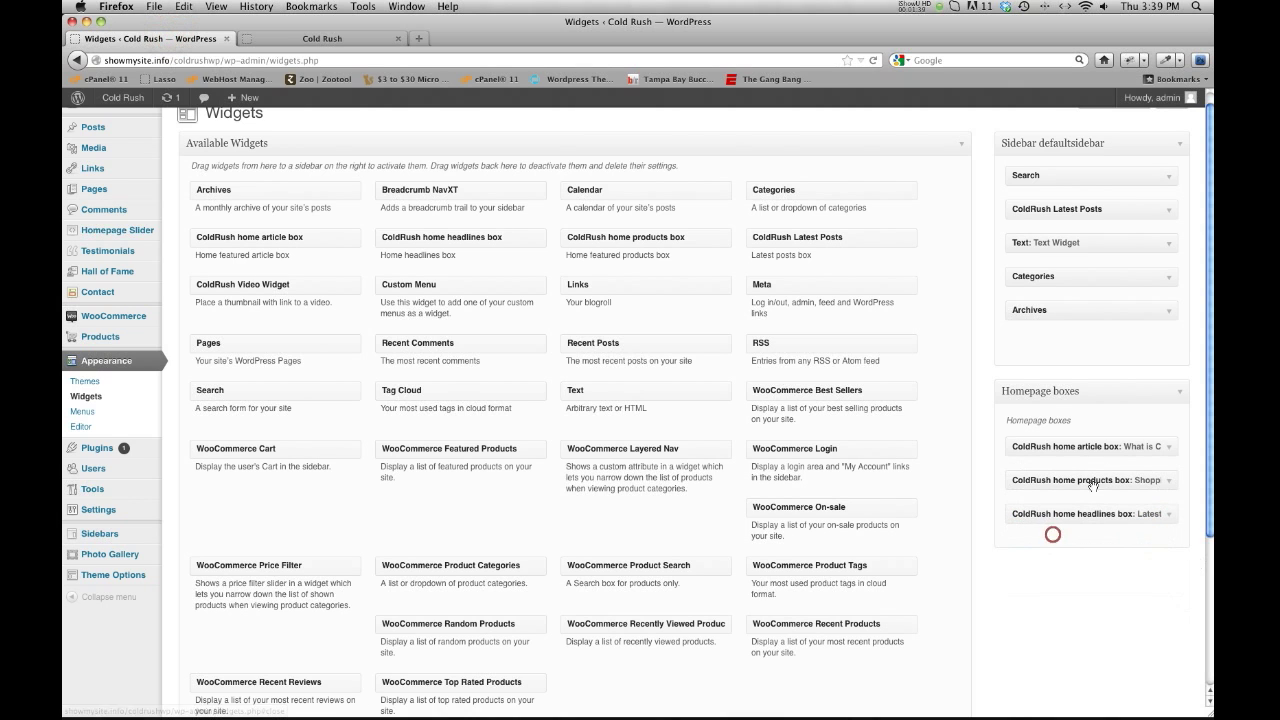
Step: Review the home products box's title, view the second product in its homepage slider, and close the widget settings unchanged
{"action": "left_click", "coordinate": [1169, 482]}
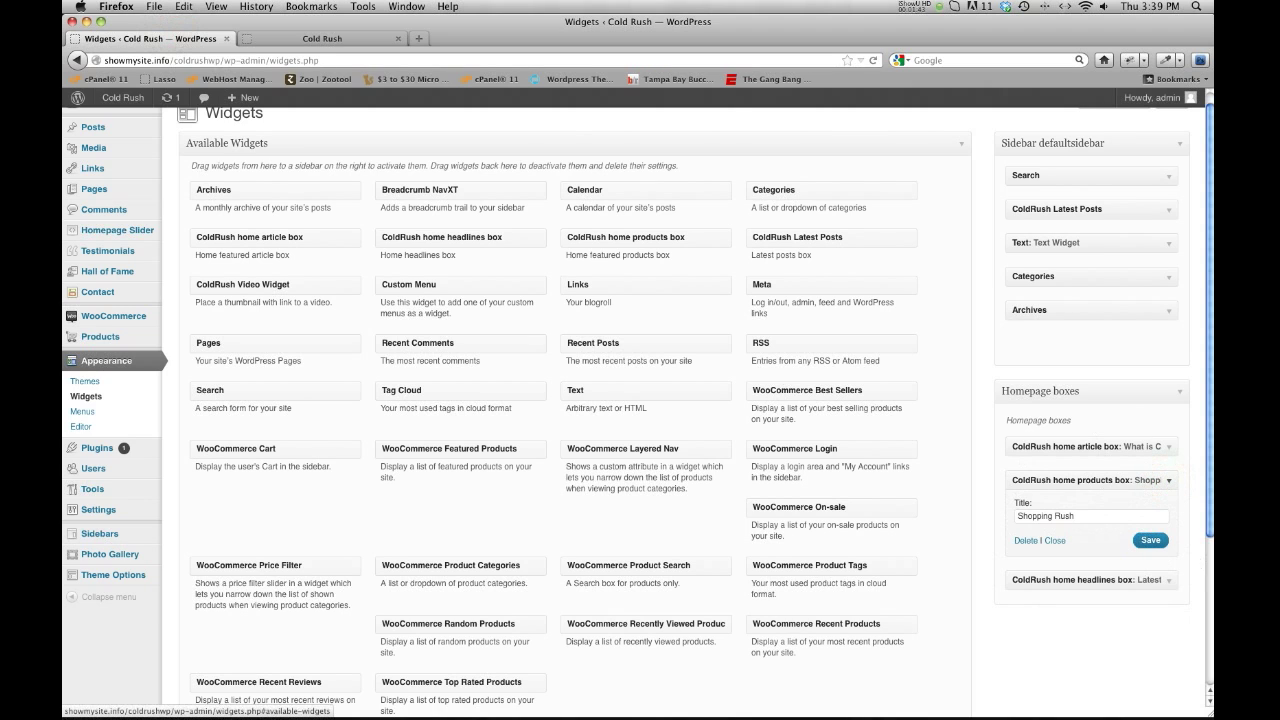
{"action": "triple_click", "coordinate": [1059, 516]}
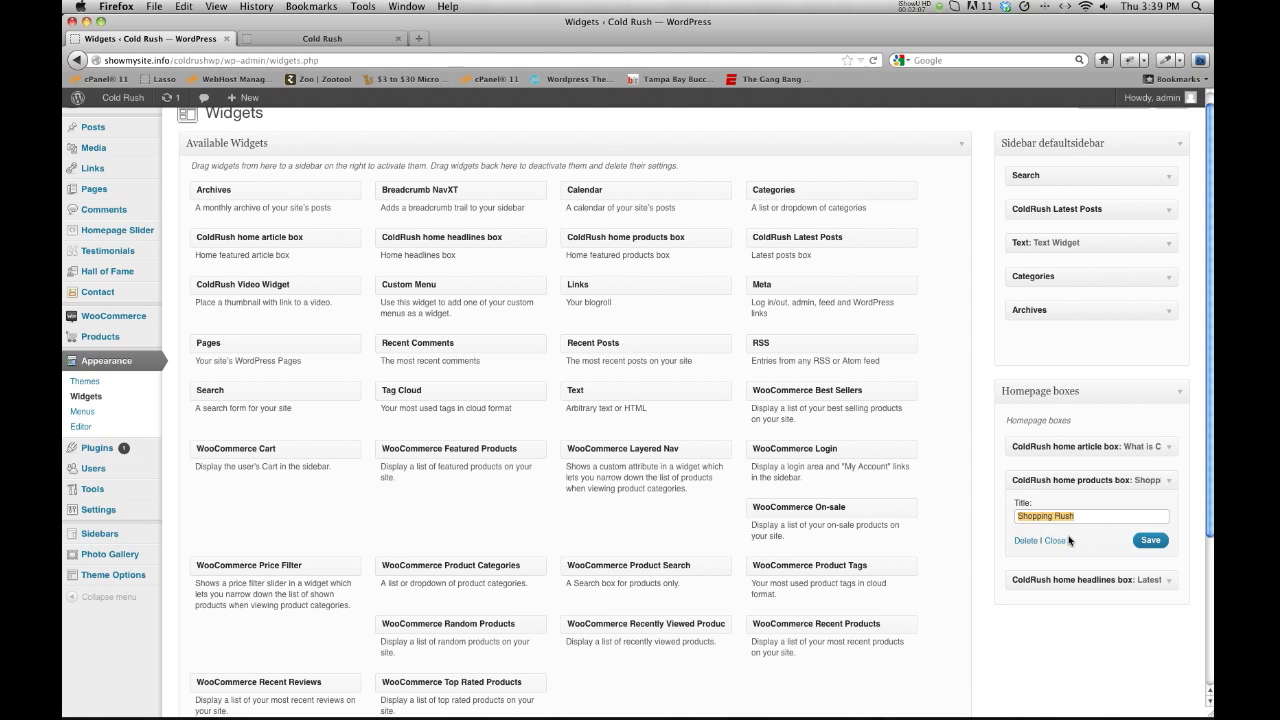
{"action": "left_click", "coordinate": [311, 38]}
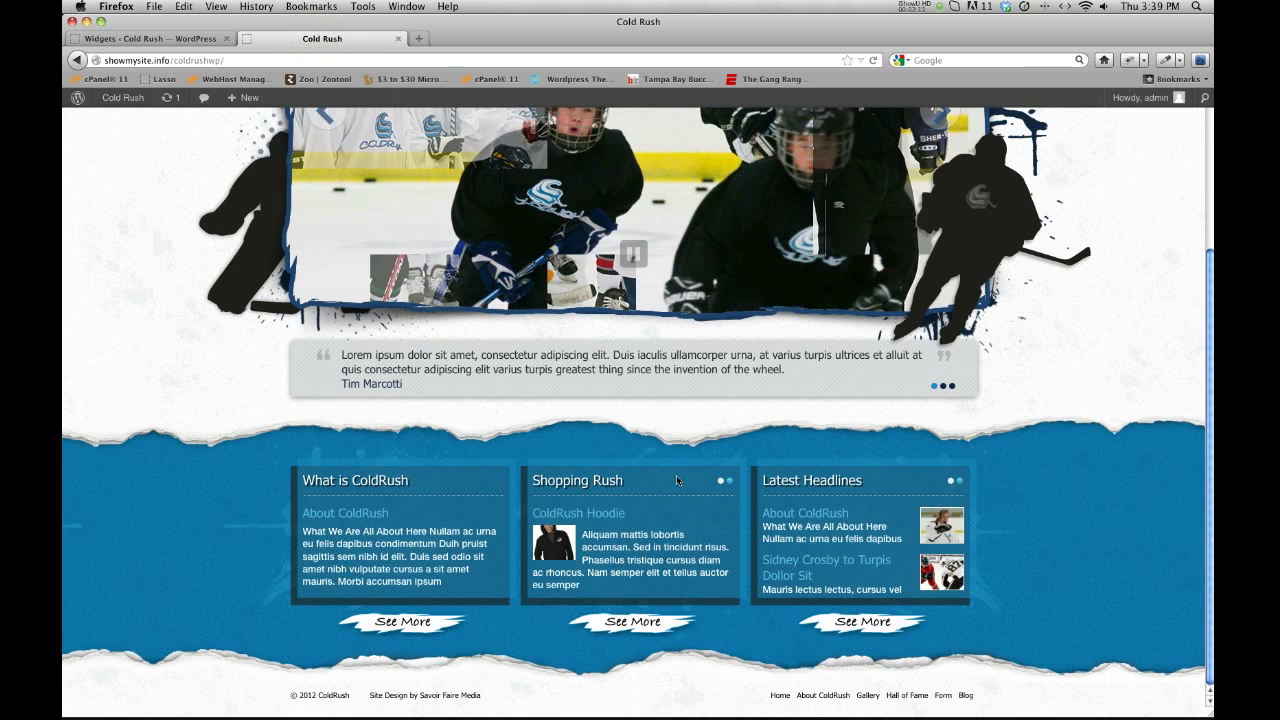
{"action": "left_click", "coordinate": [727, 484]}
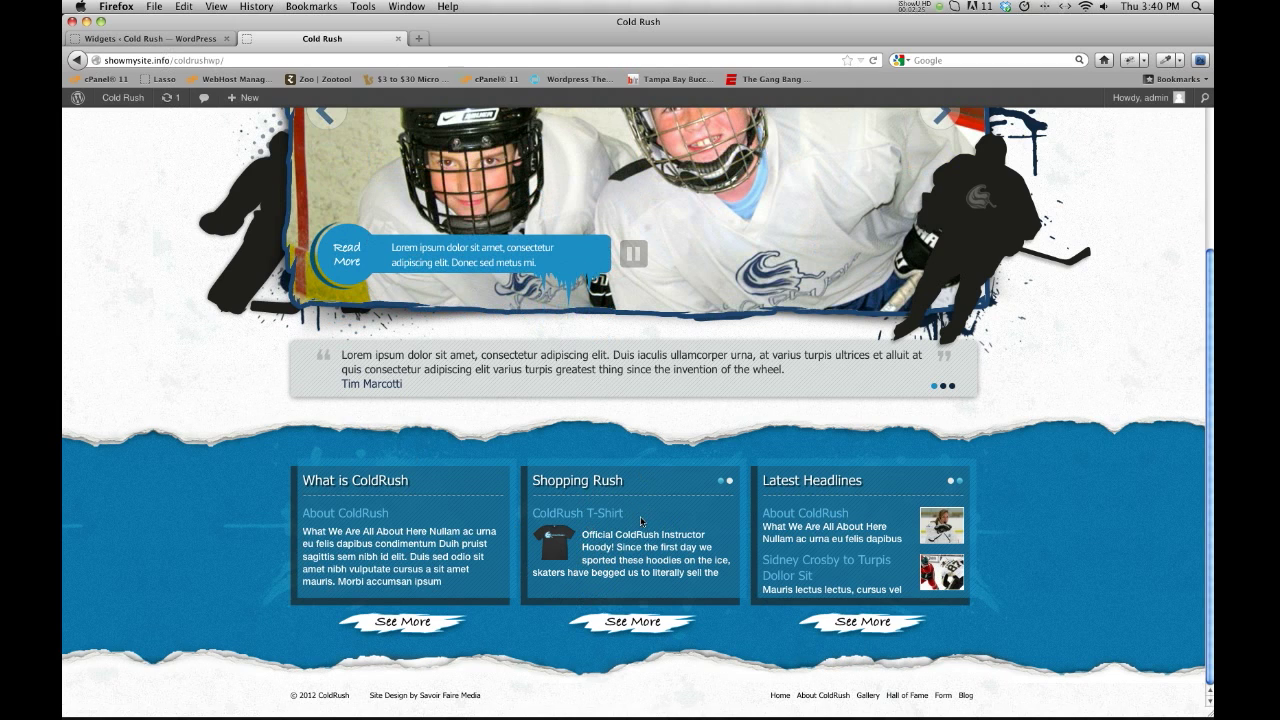
{"action": "left_click", "coordinate": [188, 39]}
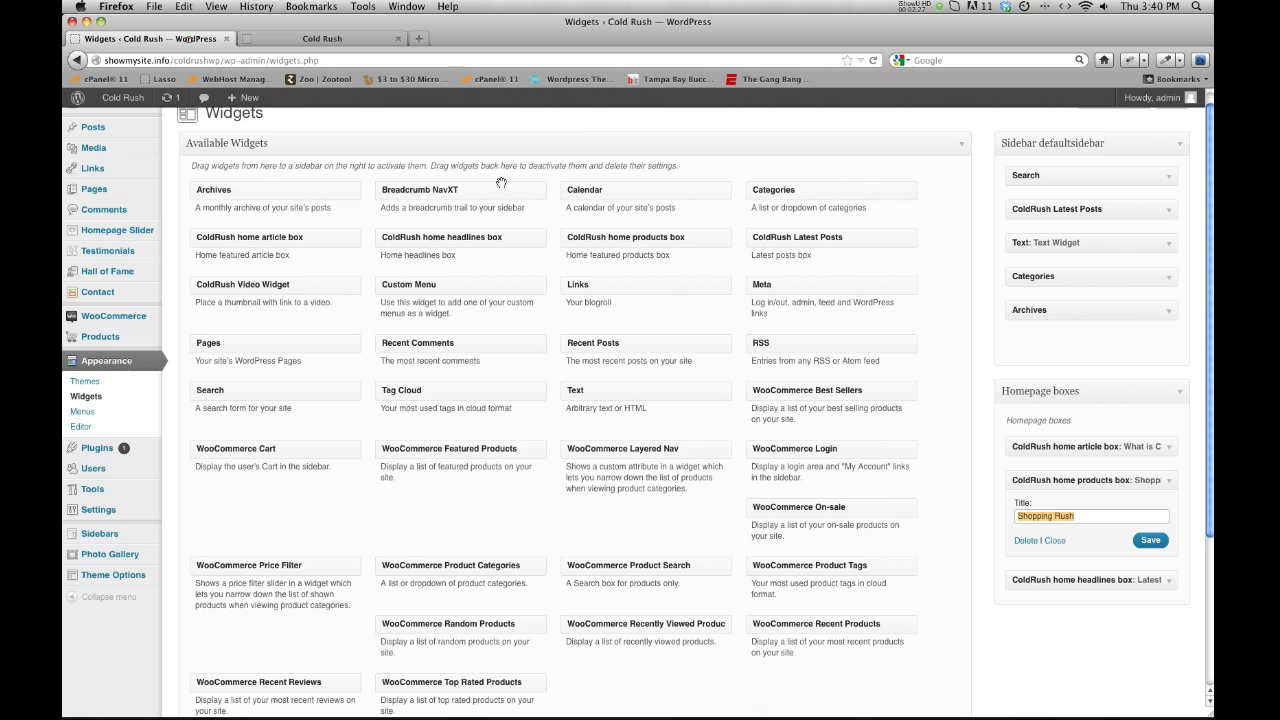
{"action": "left_click", "coordinate": [1055, 540]}
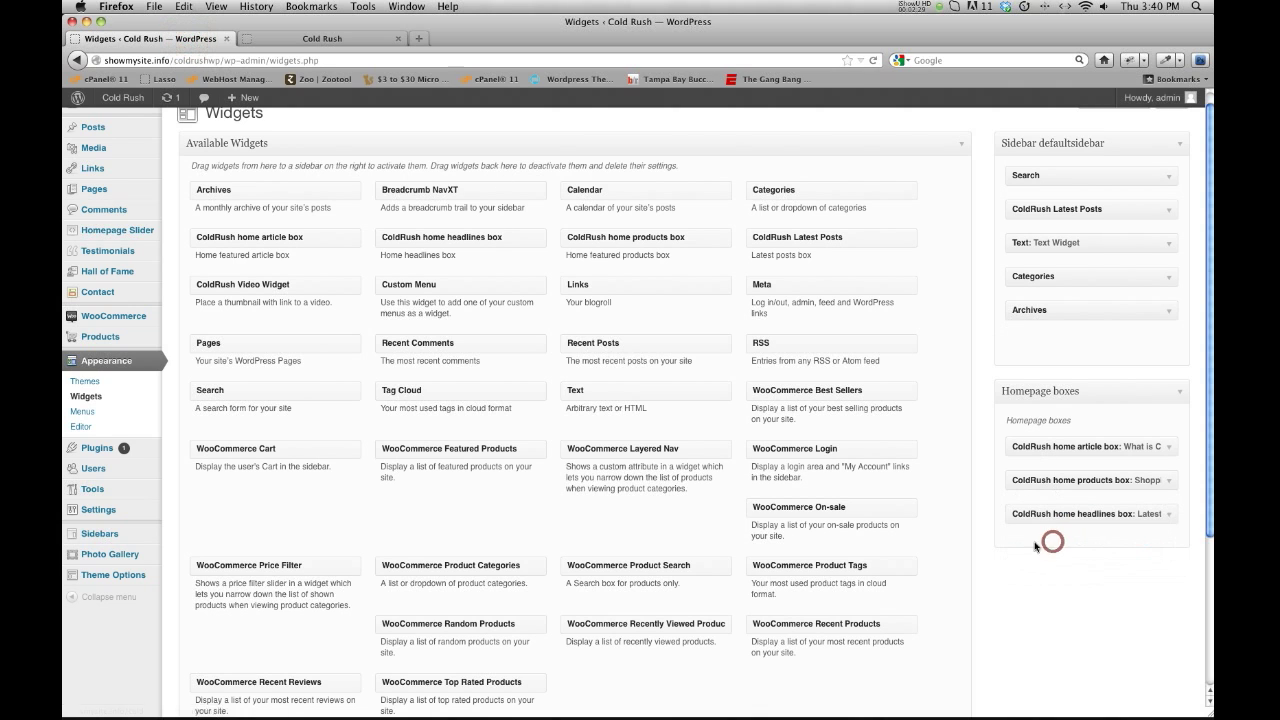
{"action": "left_click", "coordinate": [1168, 517]}
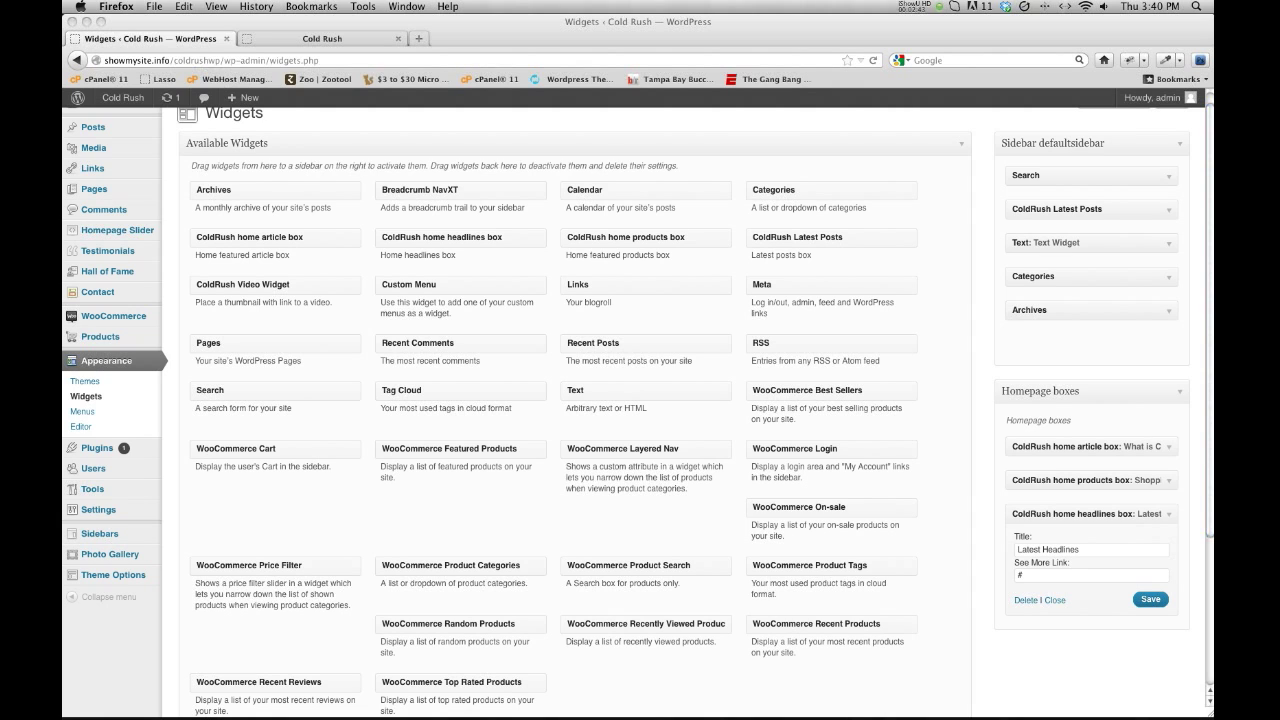
{"action": "left_click", "coordinate": [1038, 576]}
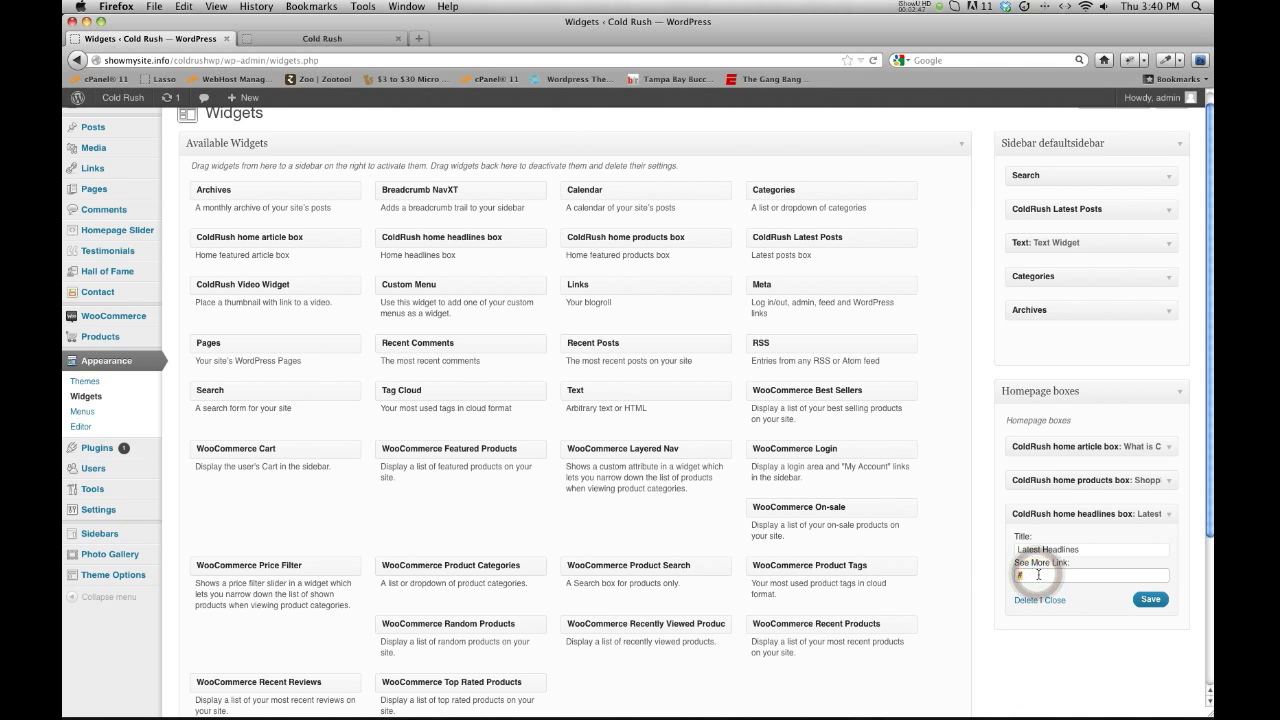
{"action": "left_click", "coordinate": [282, 38]}
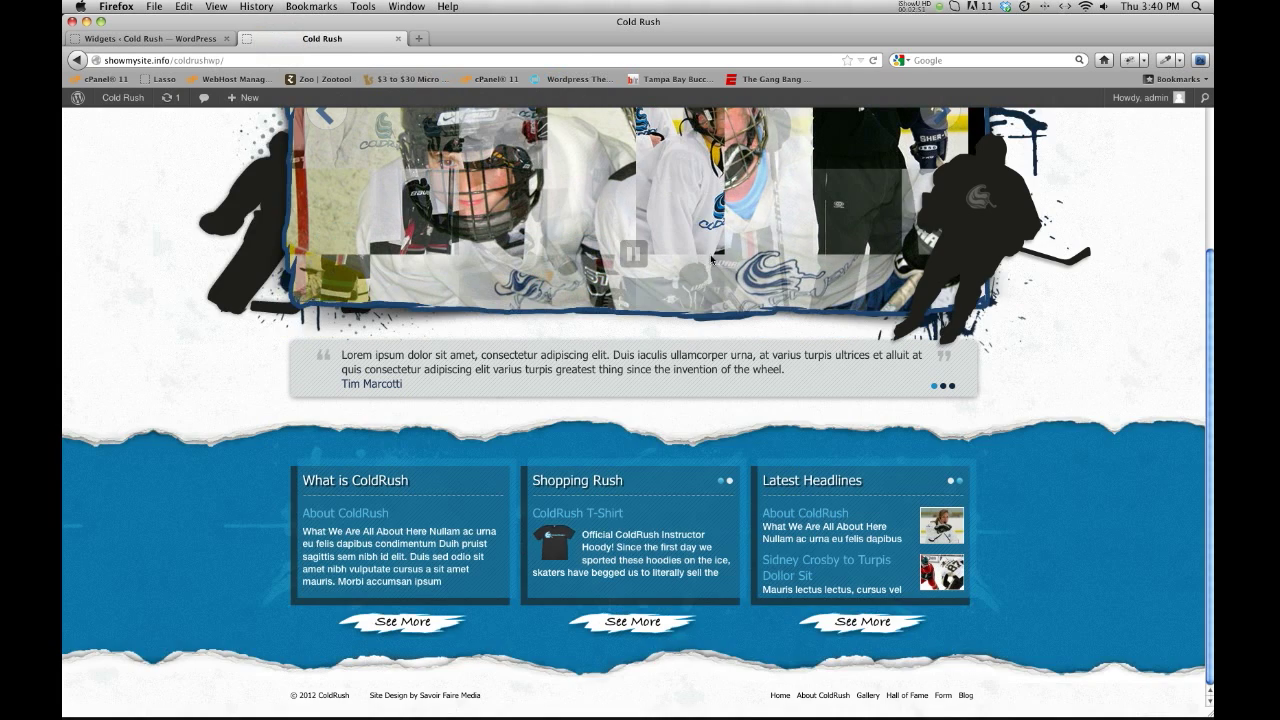
{"action": "scroll", "coordinate": [820, 170], "scroll_direction": "up", "scroll_amount": 4}
{"action": "left_click", "coordinate": [914, 152]}
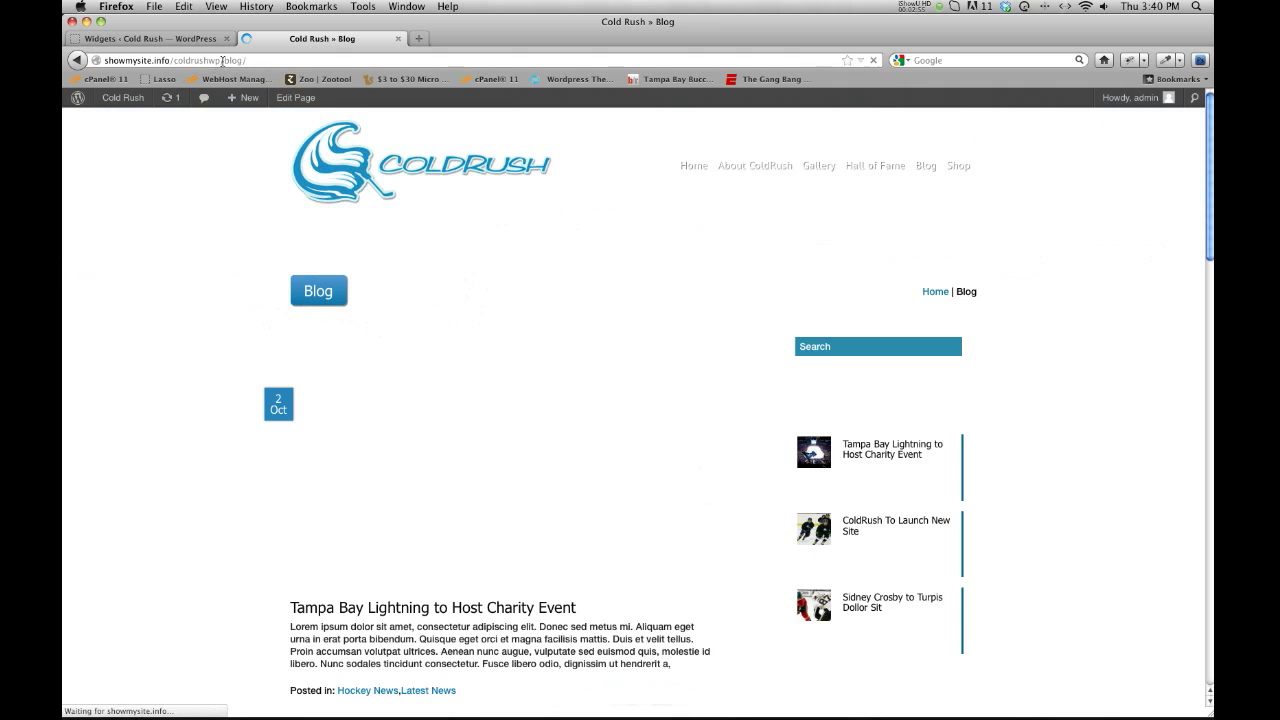
{"action": "left_click", "coordinate": [220, 60]}
{"action": "key", "text": "super+c"}
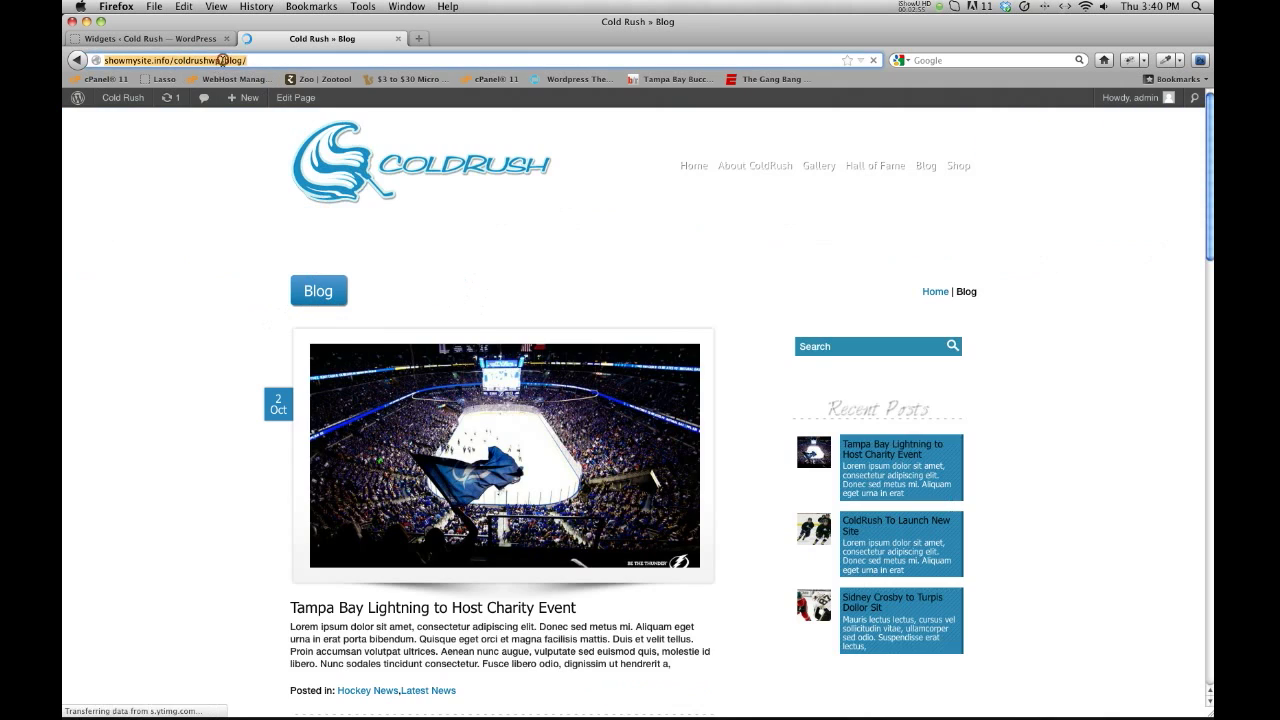
{"action": "left_click", "coordinate": [189, 40]}
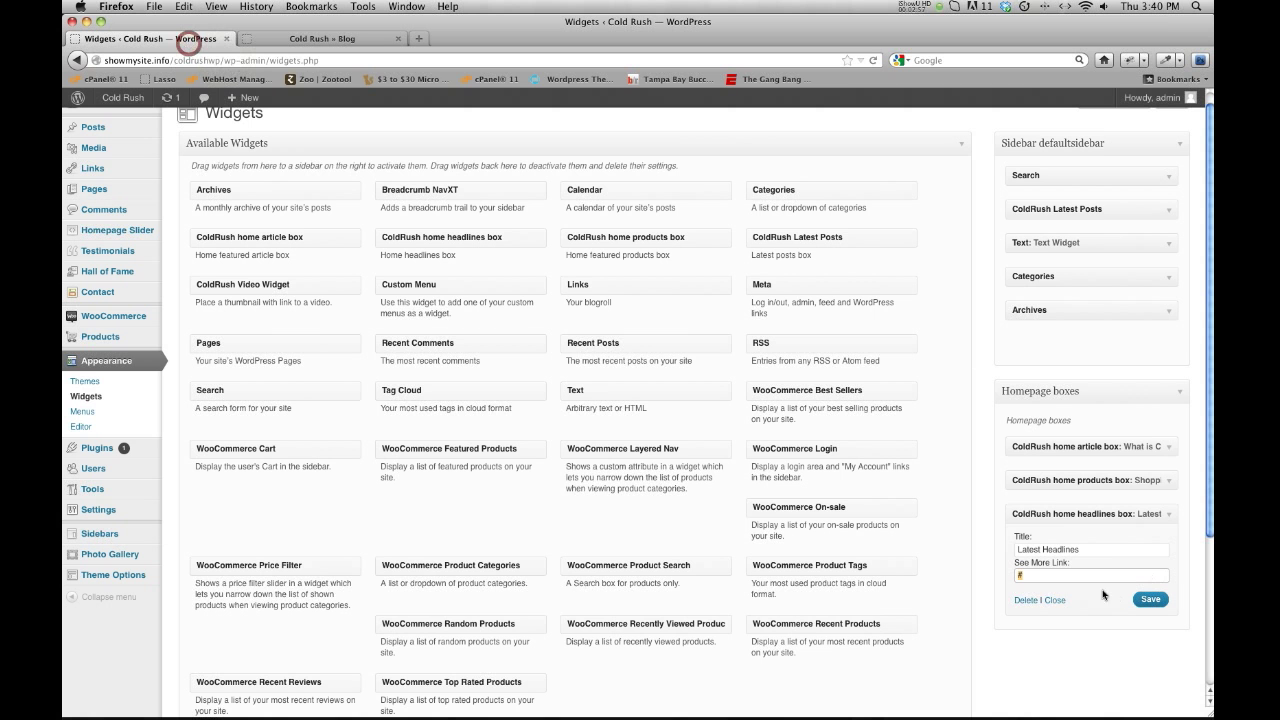
{"action": "key", "text": "super+v"}
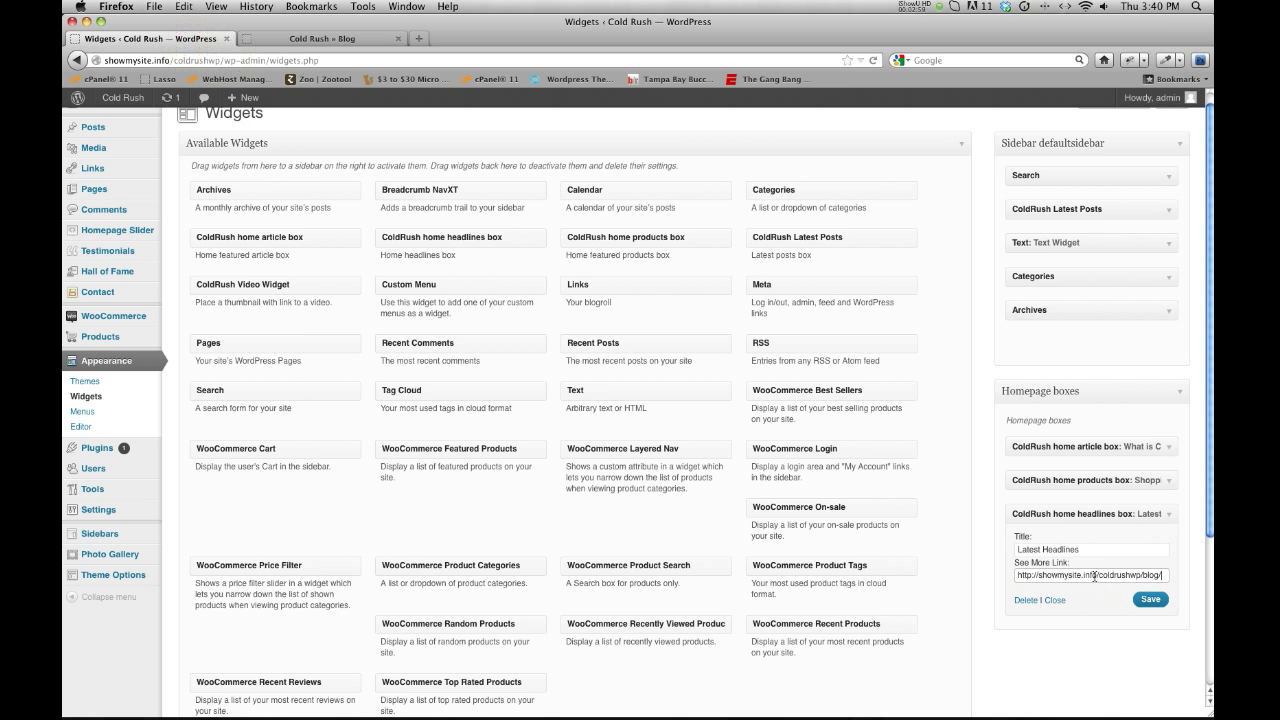
{"action": "left_click", "coordinate": [1150, 599]}
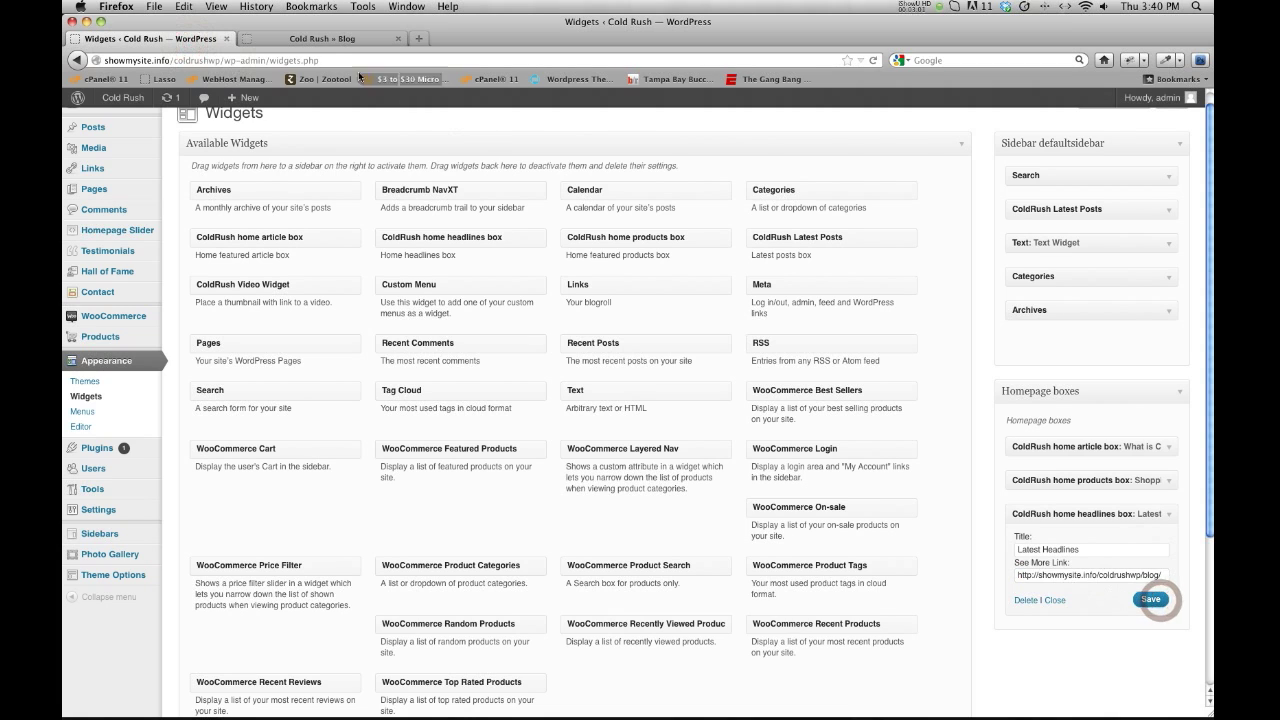
Step: Reload the live site, go to its homepage, and test the See More link under Latest Headlines
{"action": "left_click", "coordinate": [322, 39]}
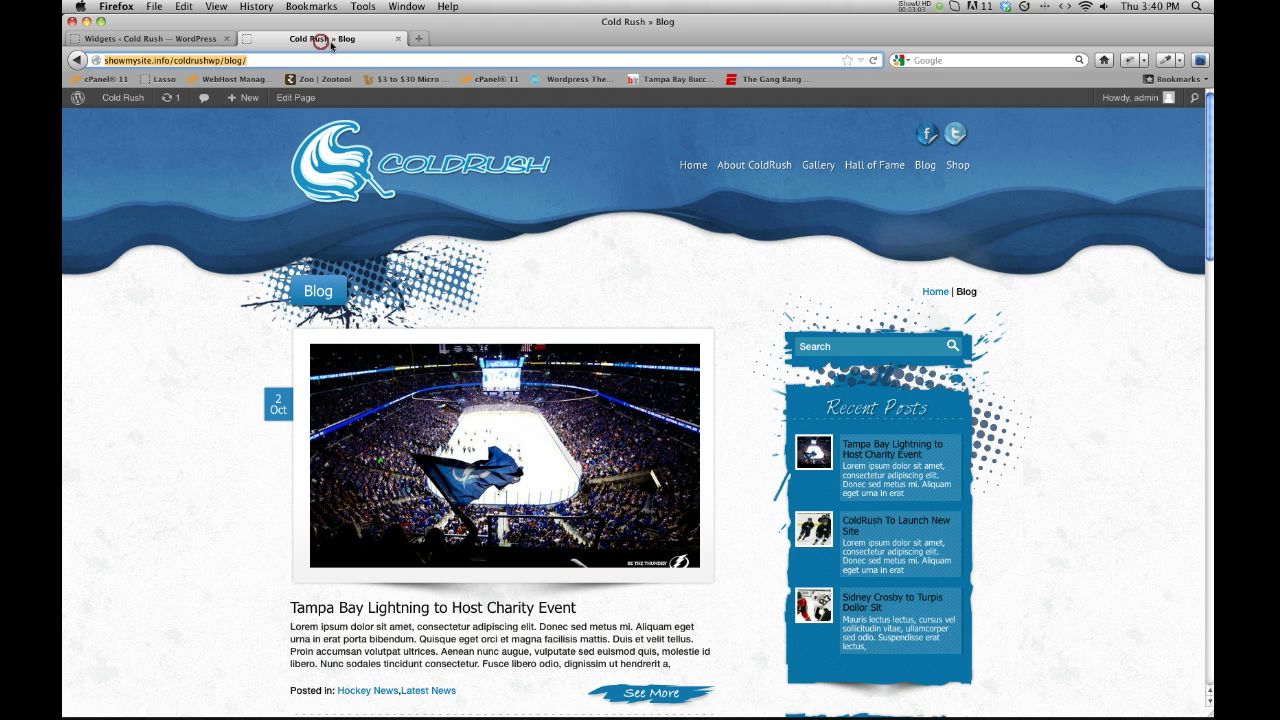
{"action": "left_click", "coordinate": [873, 61]}
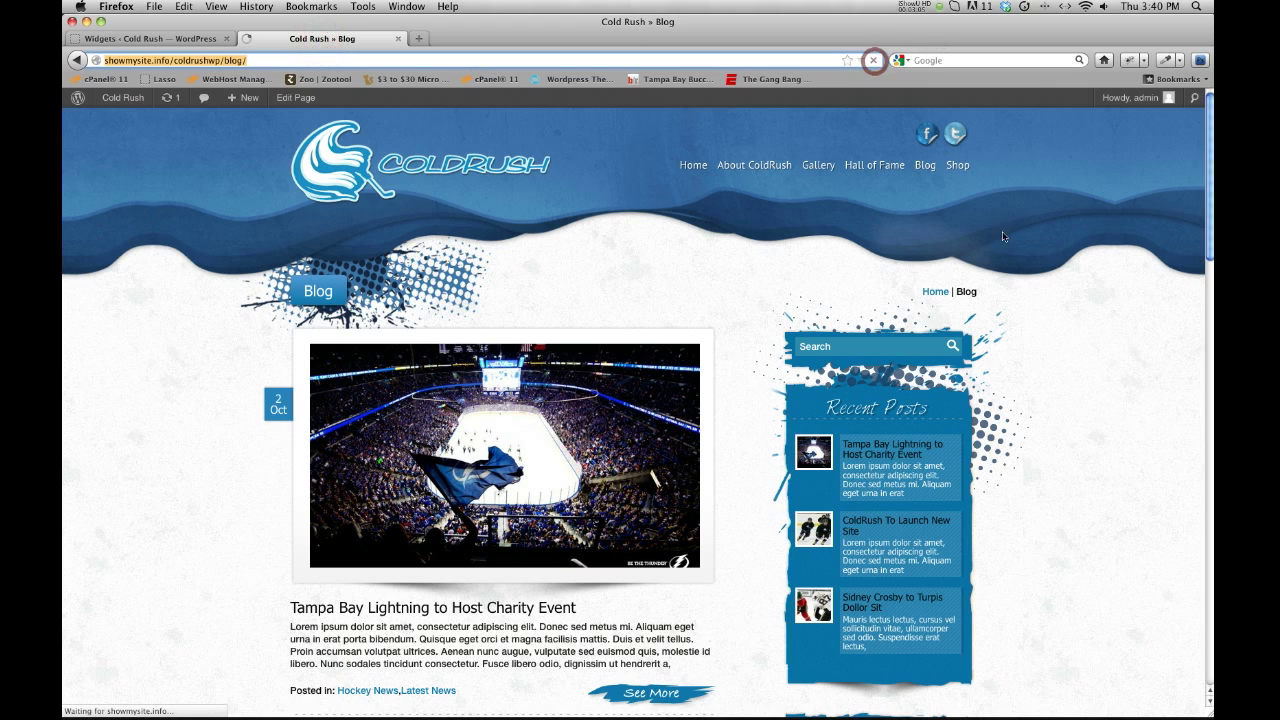
{"action": "left_click", "coordinate": [351, 171]}
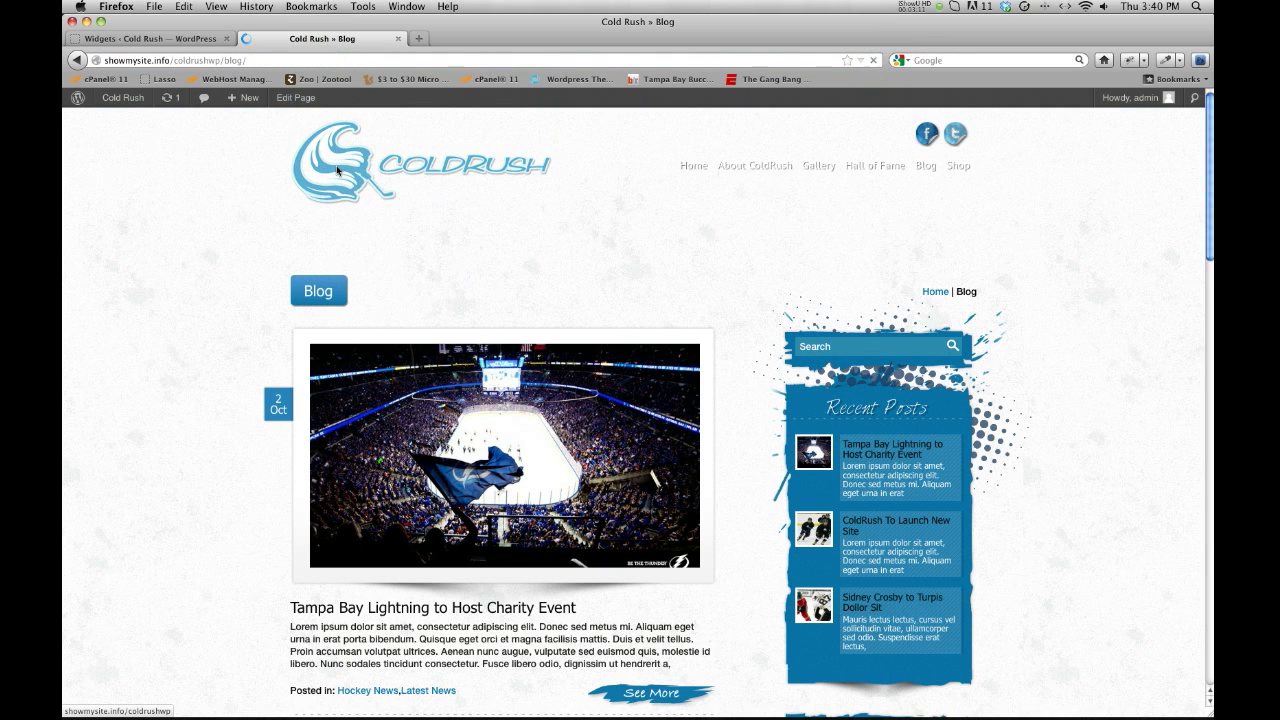
{"action": "left_click", "coordinate": [336, 170]}
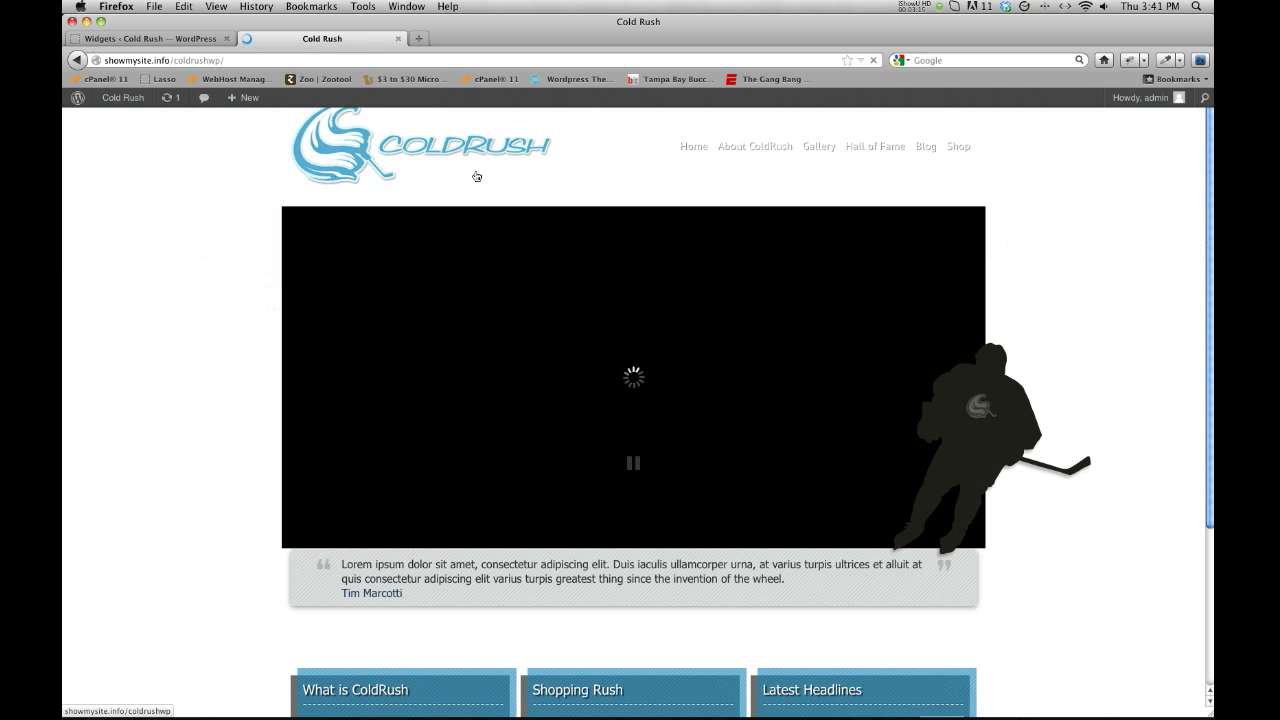
{"action": "scroll", "coordinate": [1073, 301], "scroll_direction": "down", "scroll_amount": 5}
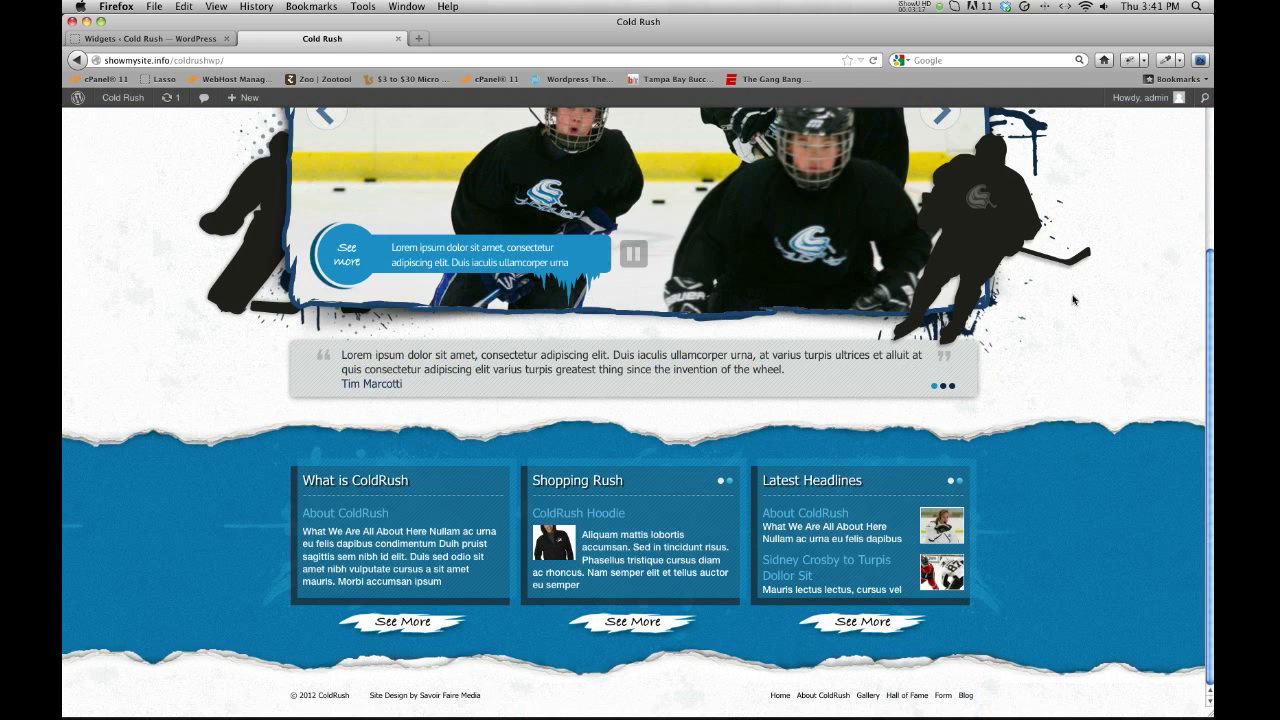
{"action": "left_click", "coordinate": [856, 624]}
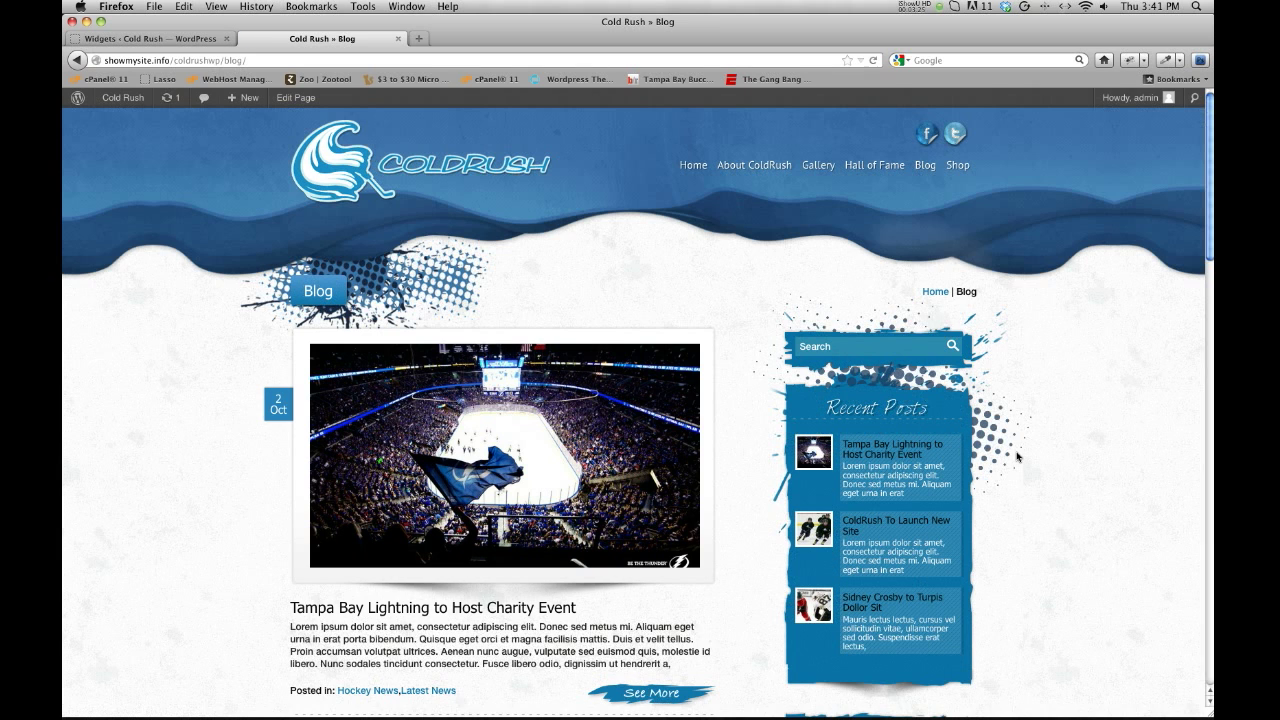
Step: Return from the blog page to the live site's homepage
{"action": "left_click", "coordinate": [160, 39]}
{"action": "left_click", "coordinate": [293, 39]}
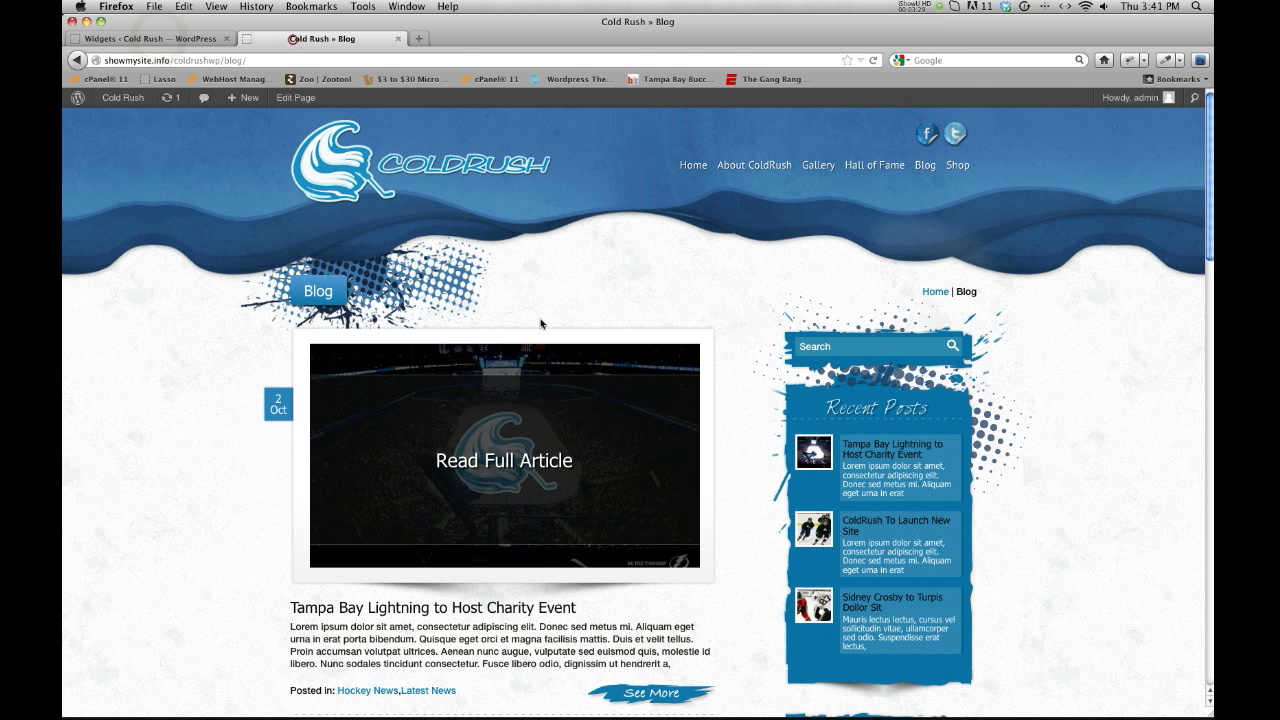
{"action": "left_click", "coordinate": [405, 178]}
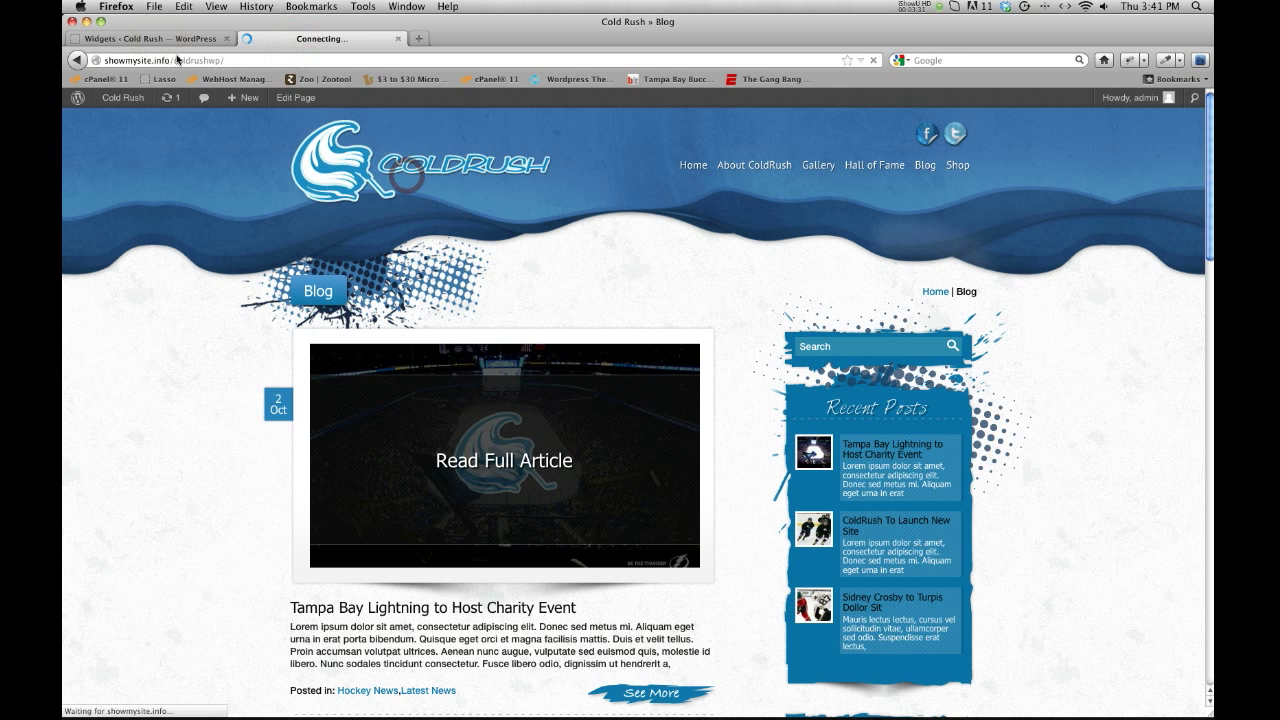